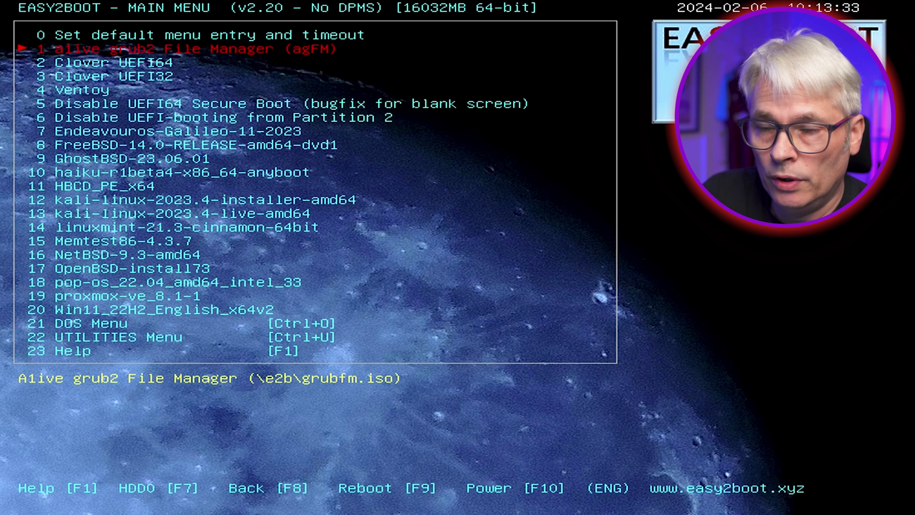
# Browse Easy2Boot's utilities submenu down to the memory test entry, then return to the main menu
pyautogui.press('Down')
pyautogui.press('Down')
pyautogui.press('Down')
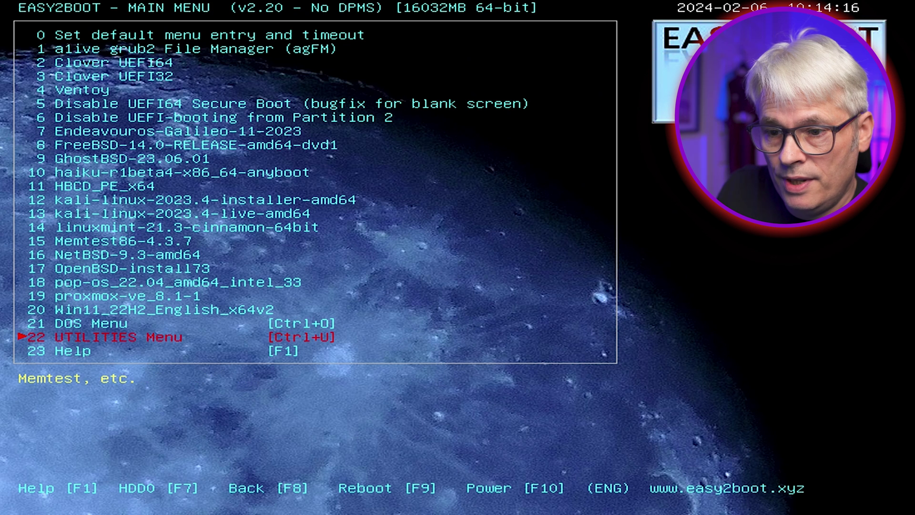
pyautogui.press('Down')
pyautogui.press('Up')
pyautogui.press('Return')
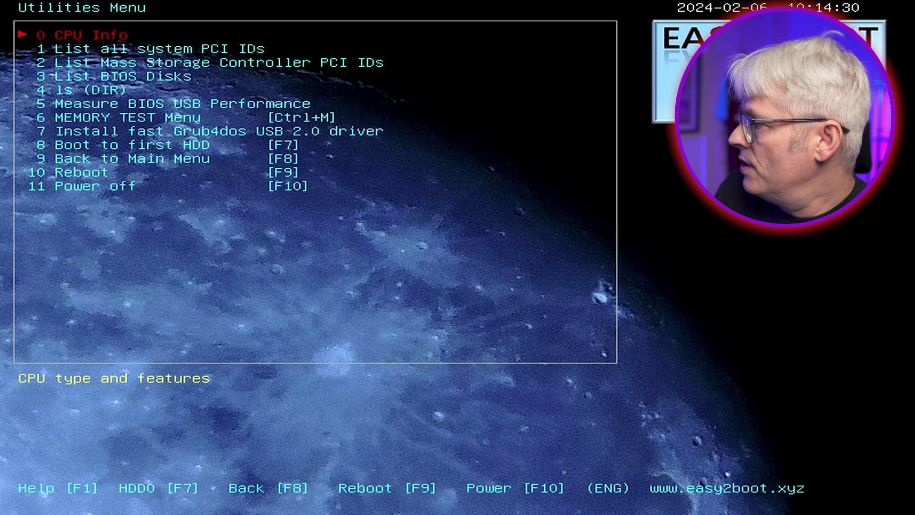
pyautogui.press('6')
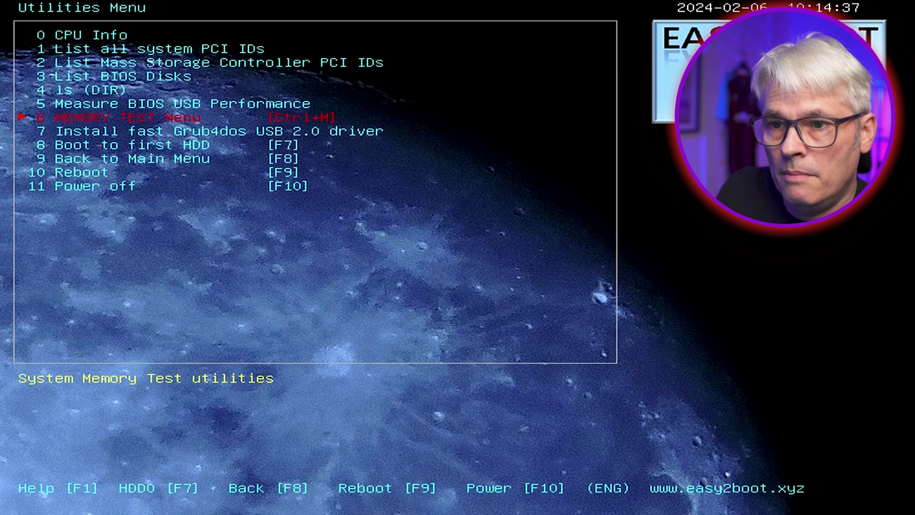
pyautogui.press('F8')
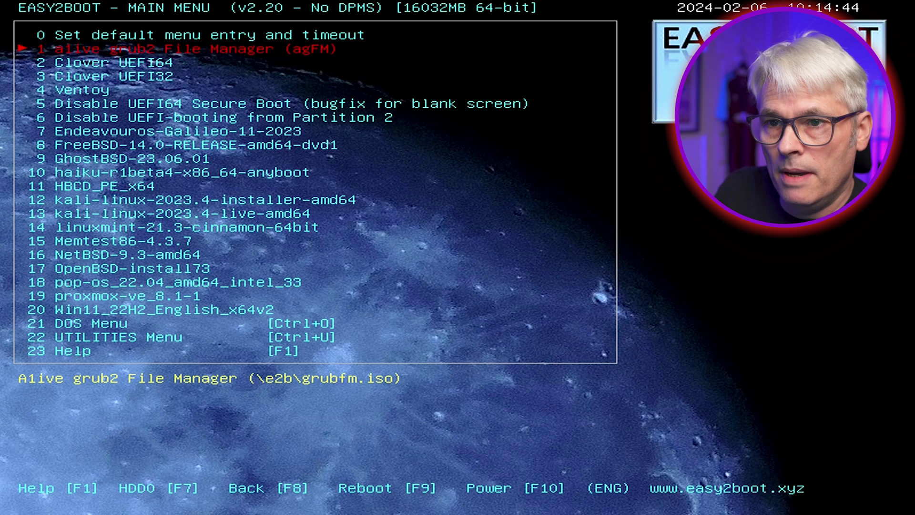
# Browse the Easy2Boot ISO entries from EndeavourOS through Haiku, HBCD_PE_x64, Kali and Linux Mint to OpenBSD-install73
pyautogui.press('Down')
pyautogui.press('Down')
pyautogui.press('Down')
pyautogui.press('Down')
pyautogui.press('Down')
pyautogui.press('Down')
pyautogui.press('Down')
pyautogui.press('Down')
pyautogui.press('Down')
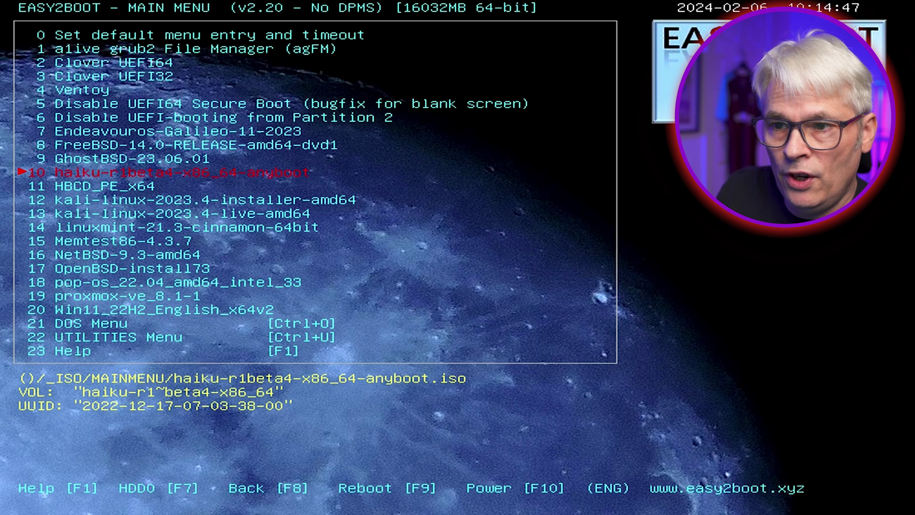
pyautogui.press('Up')
pyautogui.press('Up')
pyautogui.press('Up')
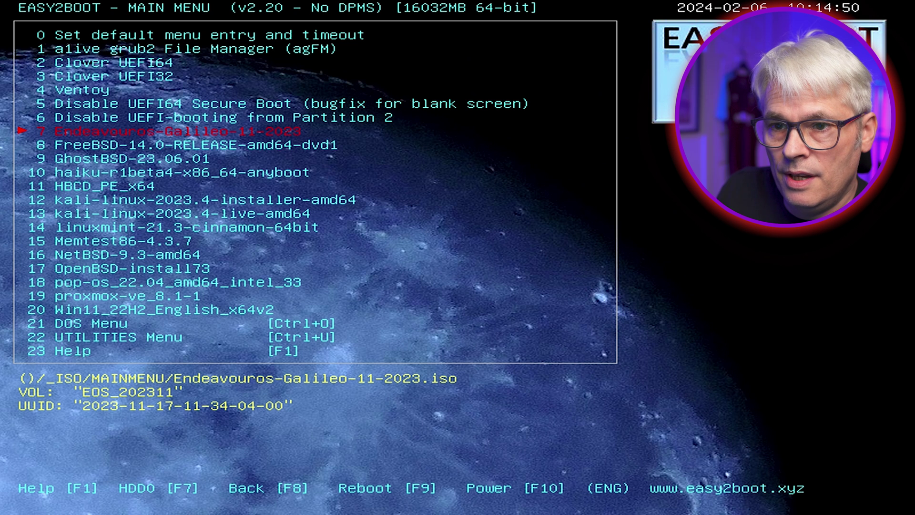
pyautogui.press('Down')
pyautogui.press('Down')
pyautogui.press('Down')
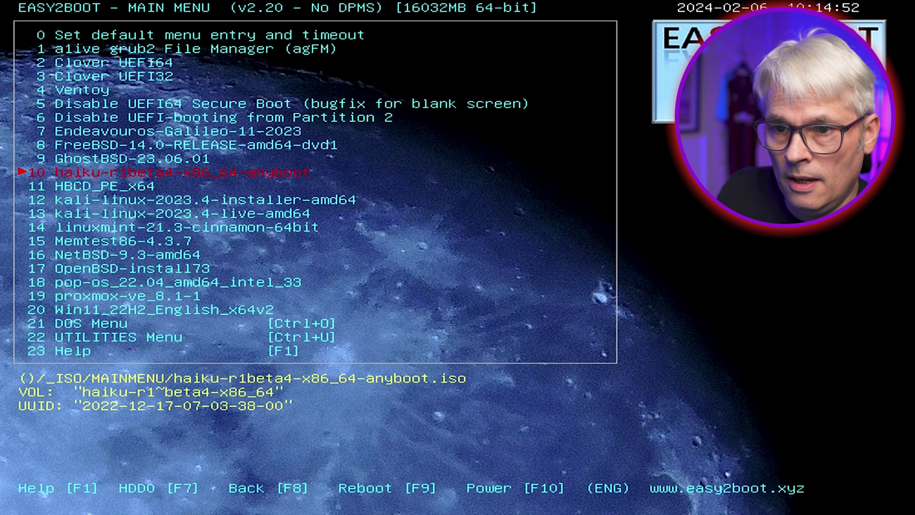
pyautogui.press('Down')
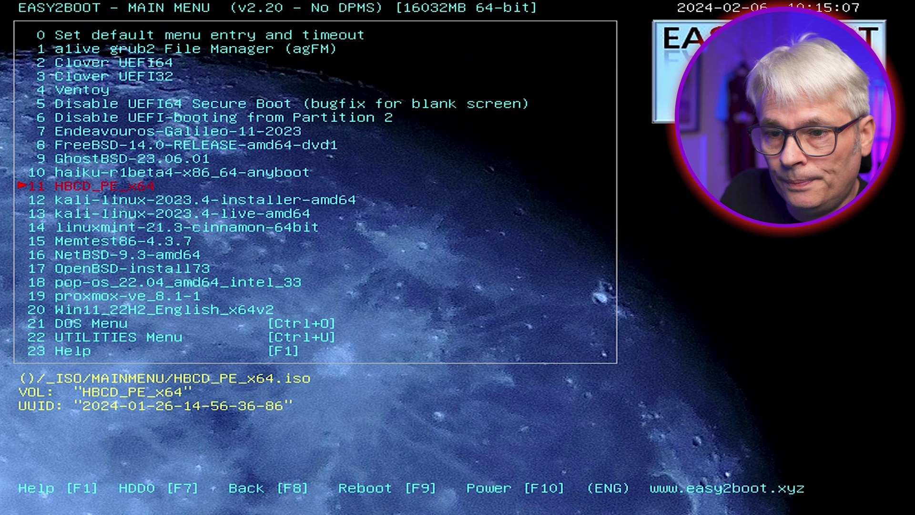
pyautogui.press('Down')
pyautogui.press('Down')
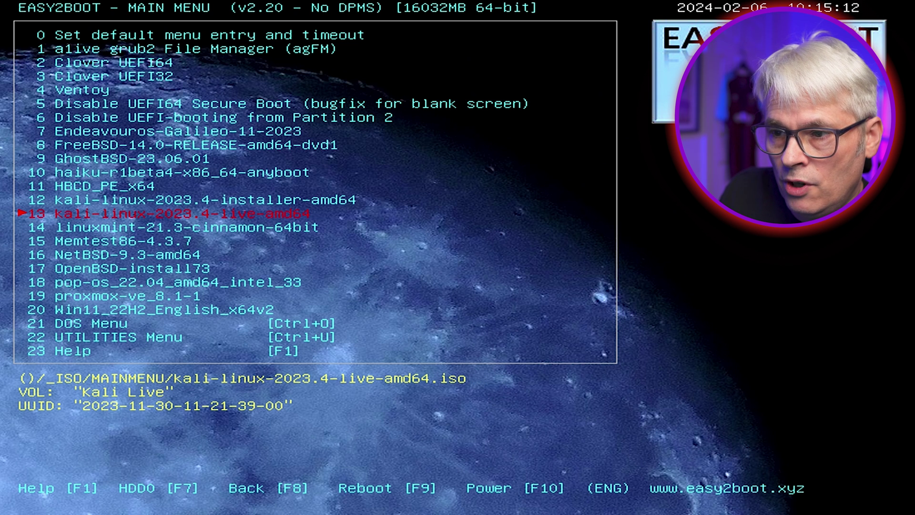
pyautogui.press('Up')
pyautogui.press('Down')
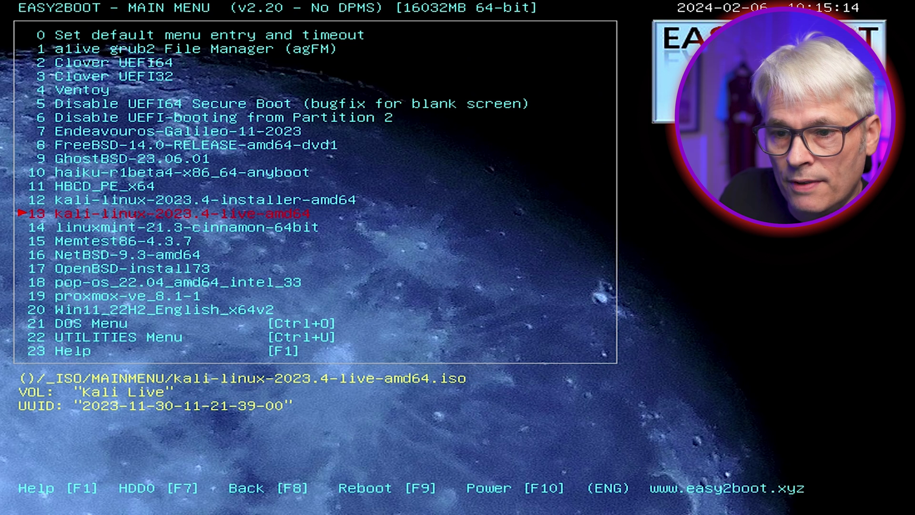
pyautogui.press('Down')
pyautogui.press('Down')
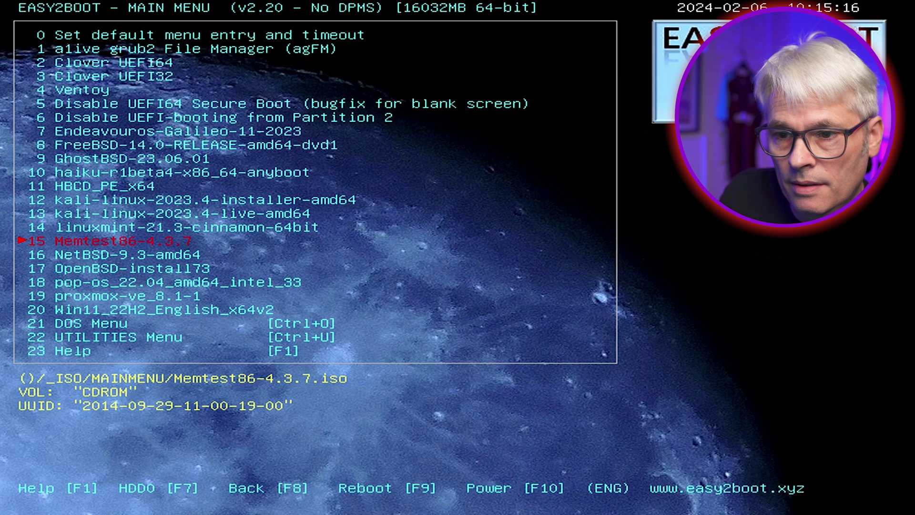
pyautogui.press('Down')
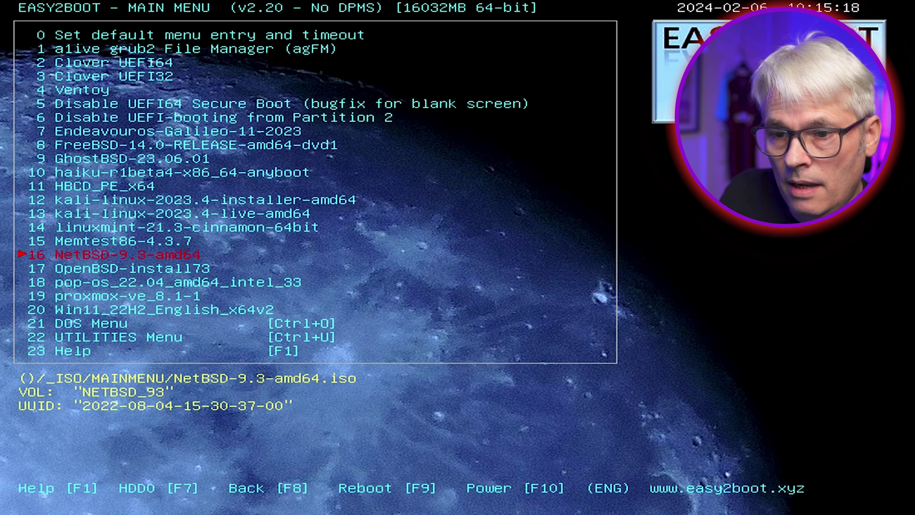
pyautogui.press('Down')
pyautogui.press('Down')
pyautogui.press('Down')
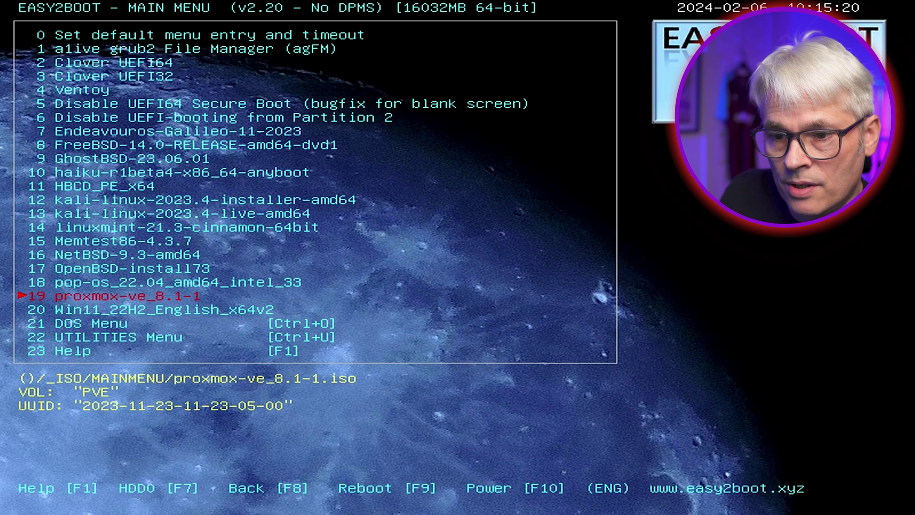
pyautogui.press('Down')
pyautogui.press('Down')
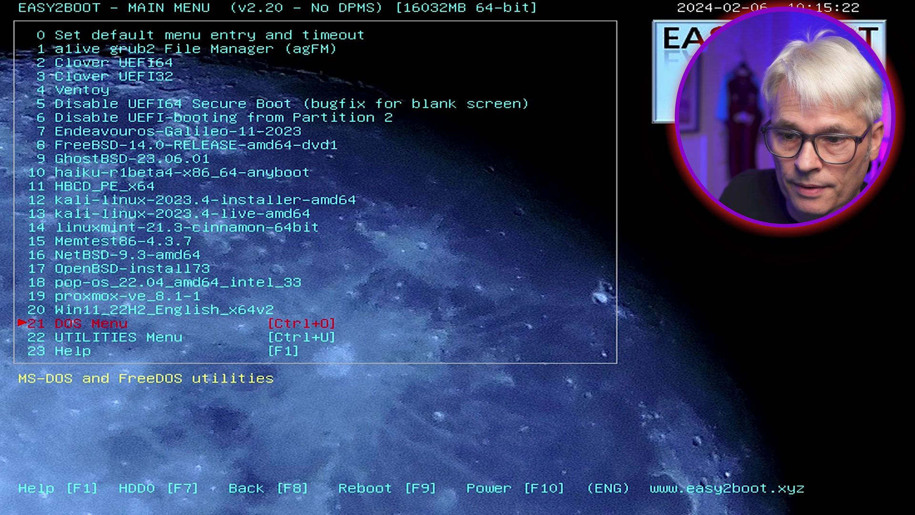
pyautogui.press('Return')
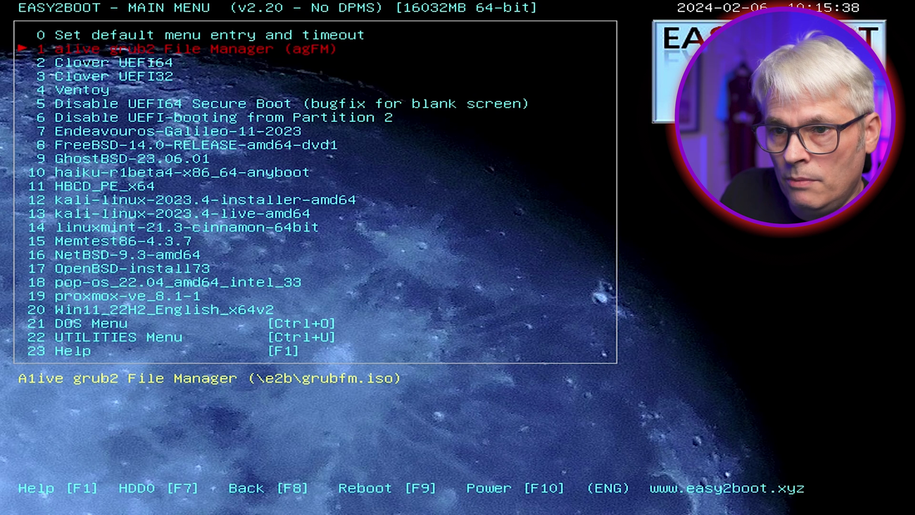
# Boot the FreeBSD-14.0 entry, then choose the legacy SanDisk option in the boot menu
pyautogui.press('Down')
pyautogui.press('Down')
pyautogui.press('Down')
pyautogui.press('Down')
pyautogui.press('Down')
pyautogui.press('Down')
pyautogui.press('Down')
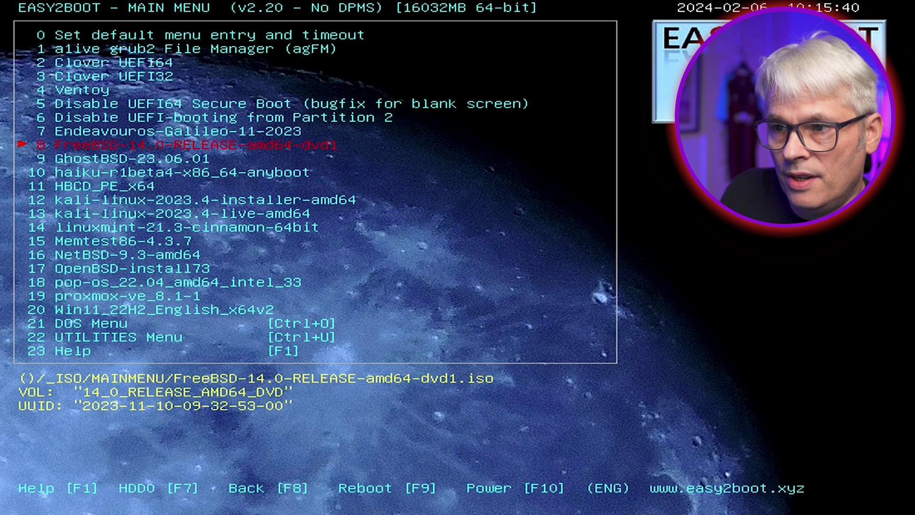
pyautogui.press('Return')
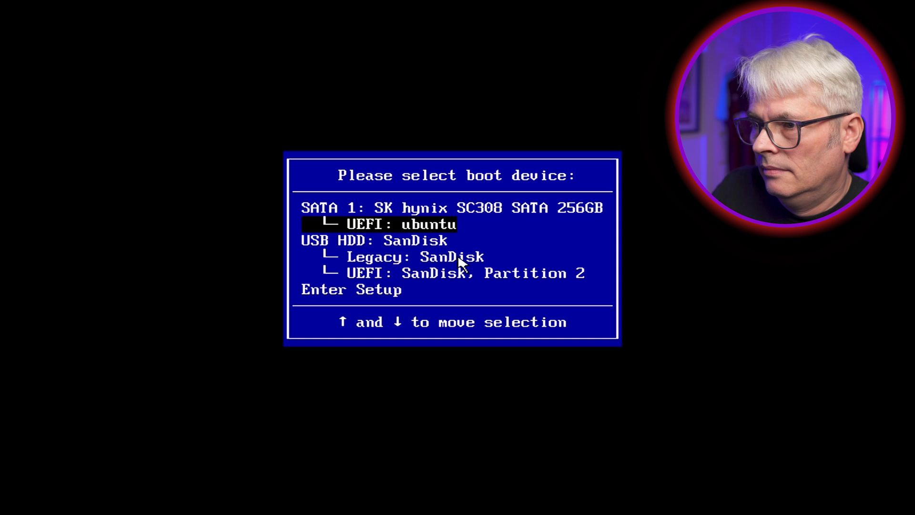
pyautogui.press('Down')
# Boot the SanDisk stick in legacy mode and start HBCD_PE_x64 to the Hiren's BootCD PE desktop
pyautogui.press('Return')
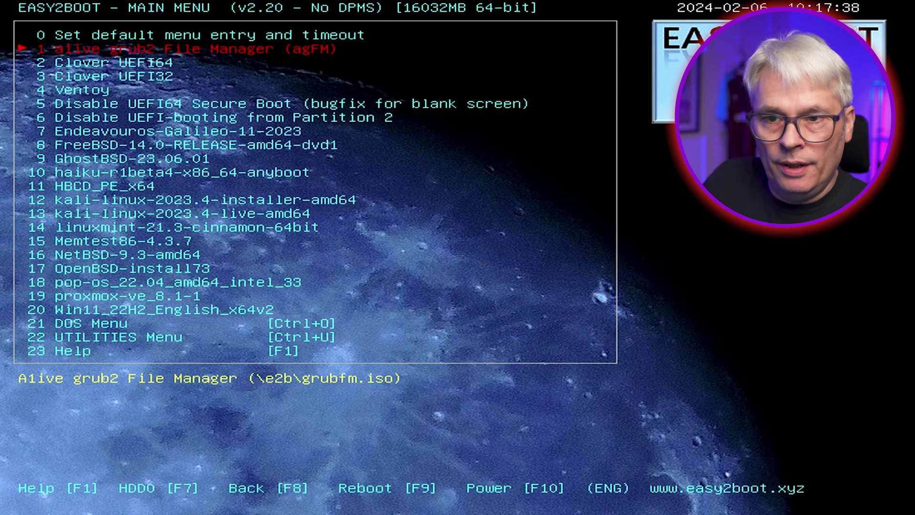
pyautogui.press('Down')
pyautogui.press('Down')
pyautogui.press('Down')
pyautogui.press('Down')
pyautogui.press('Down')
pyautogui.press('Down')
pyautogui.press('Down')
pyautogui.press('Down')
pyautogui.press('Down')
pyautogui.press('Down')
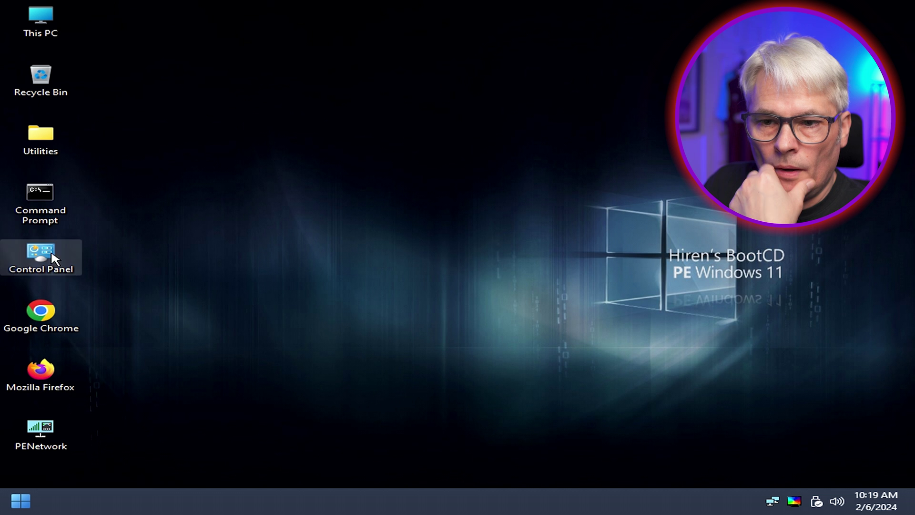
pyautogui.doubleClick(36, 434)
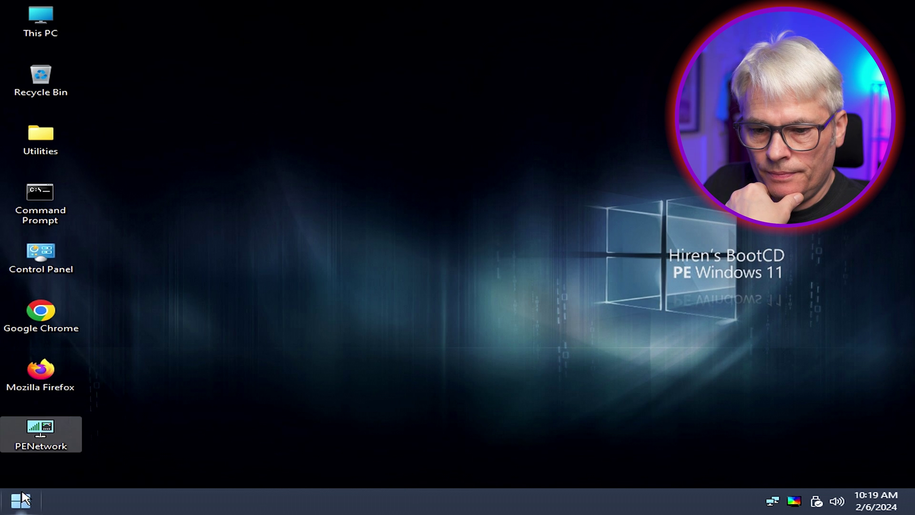
# View This PC's system information in Hiren's BootCD PE, then shut down the session
pyautogui.click(23, 500)
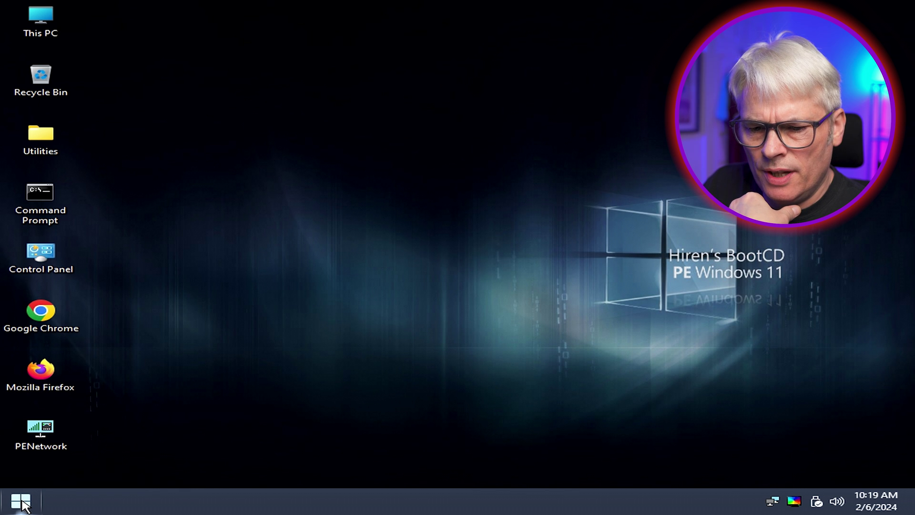
pyautogui.click(26, 502)
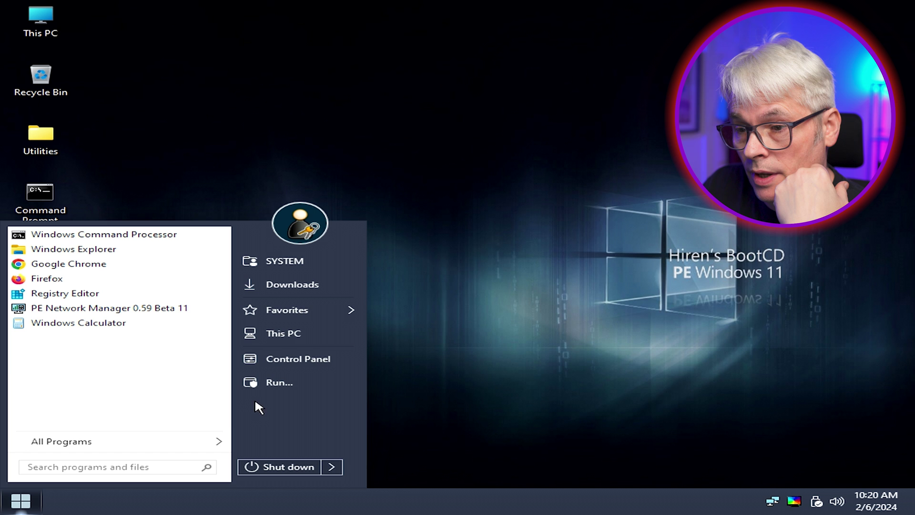
pyautogui.click(285, 333)
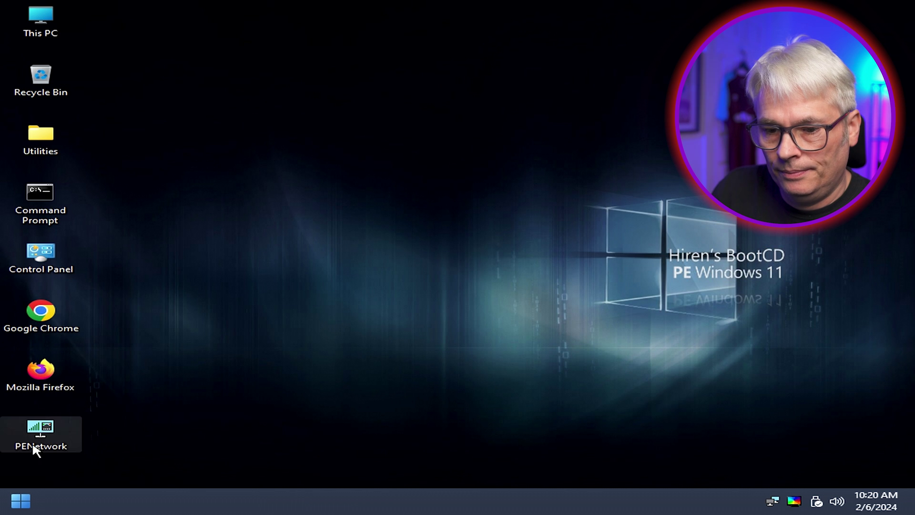
pyautogui.click(19, 508)
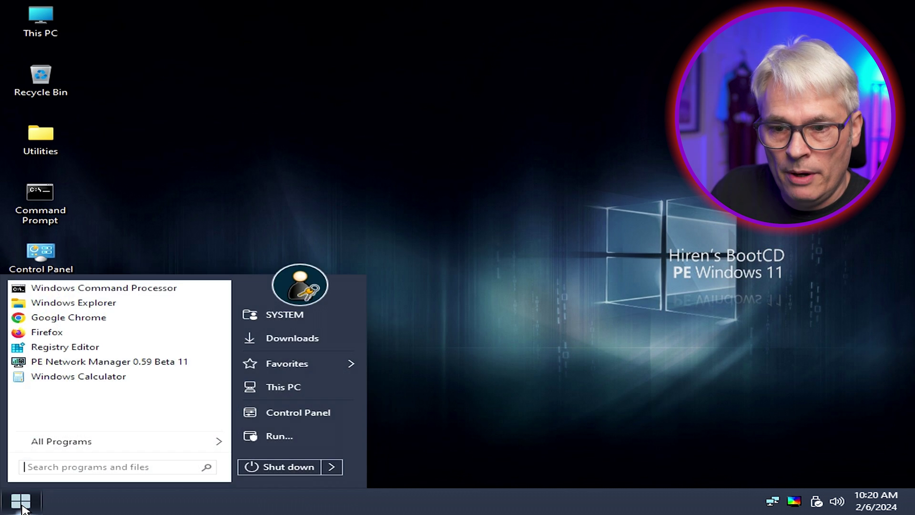
pyautogui.click(285, 467)
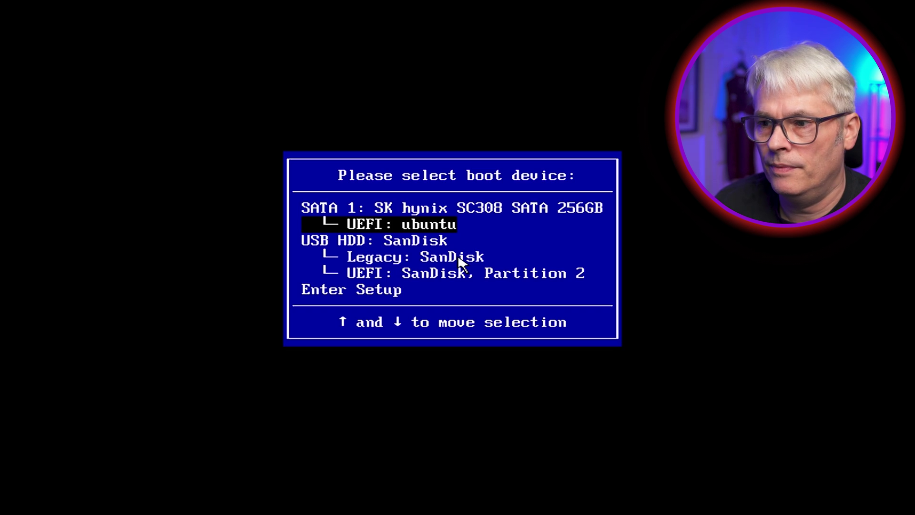
# Boot the stick from 'UEFI: SanDisk, Partition 2' into Ventoy
pyautogui.press('Down')
pyautogui.press('Down')
pyautogui.press('Return')
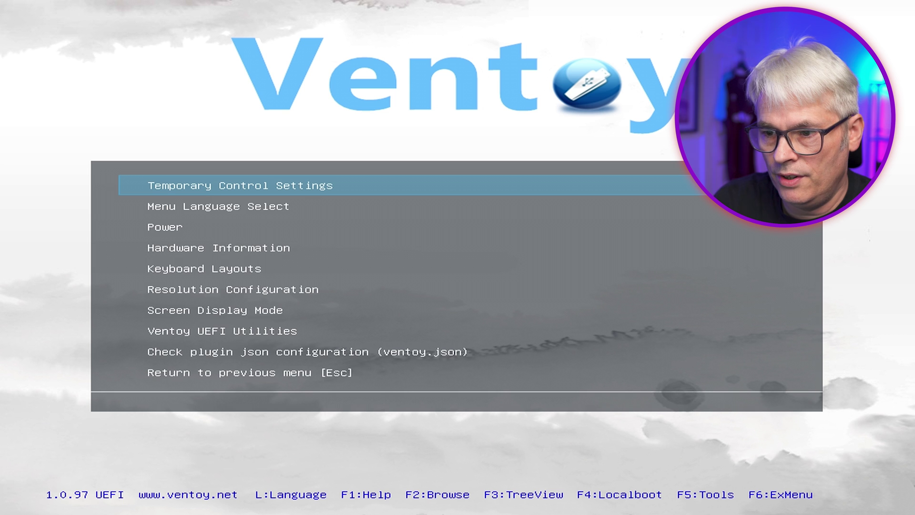
# Close Ventoy's F5 Tools menu and scroll up and down through the ISO list
pyautogui.press('Escape')
pyautogui.press('Down')
pyautogui.press('Down')
pyautogui.press('Down')
pyautogui.press('Down')
pyautogui.press('Down')
pyautogui.press('Down')
pyautogui.press('Down')
pyautogui.press('Down')
pyautogui.press('Down')
pyautogui.press('Down')
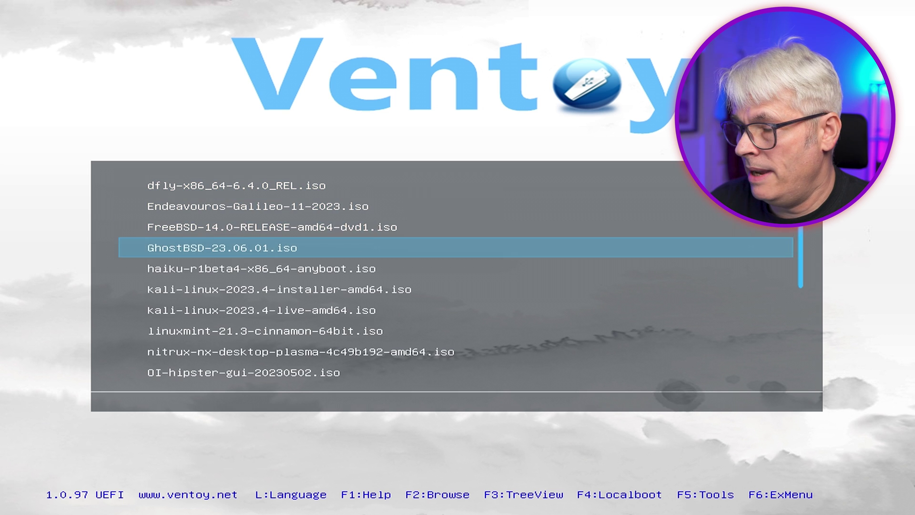
pyautogui.press('Down')
pyautogui.press('Down')
pyautogui.press('Down')
pyautogui.press('Down')
pyautogui.press('Down')
pyautogui.press('Down')
pyautogui.press('Down')
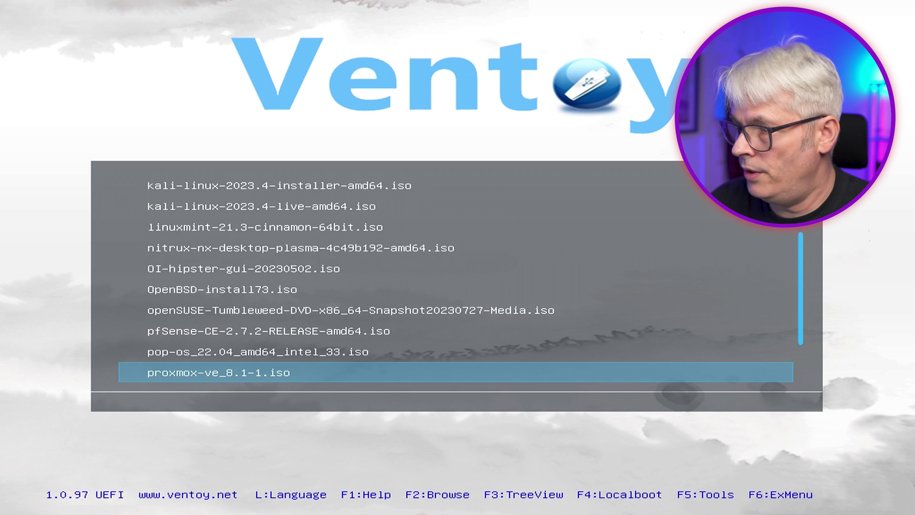
pyautogui.press('Up')
pyautogui.press('Up')
pyautogui.press('Up')
pyautogui.press('Up')
pyautogui.press('Up')
pyautogui.press('Up')
pyautogui.press('Up')
pyautogui.press('Up')
pyautogui.press('Up')
pyautogui.press('Up')
pyautogui.press('Up')
pyautogui.press('Up')
pyautogui.press('Up')
pyautogui.press('Up')
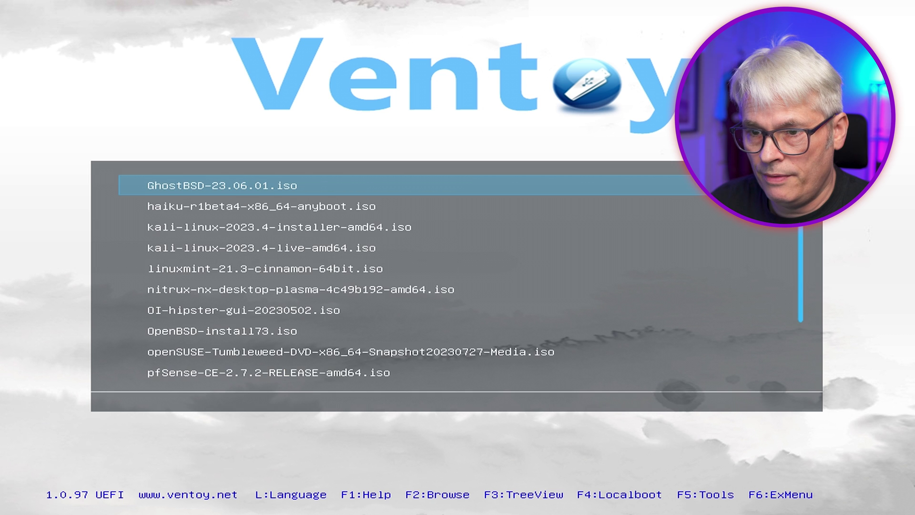
pyautogui.press('Up')
pyautogui.press('Up')
pyautogui.press('Down')
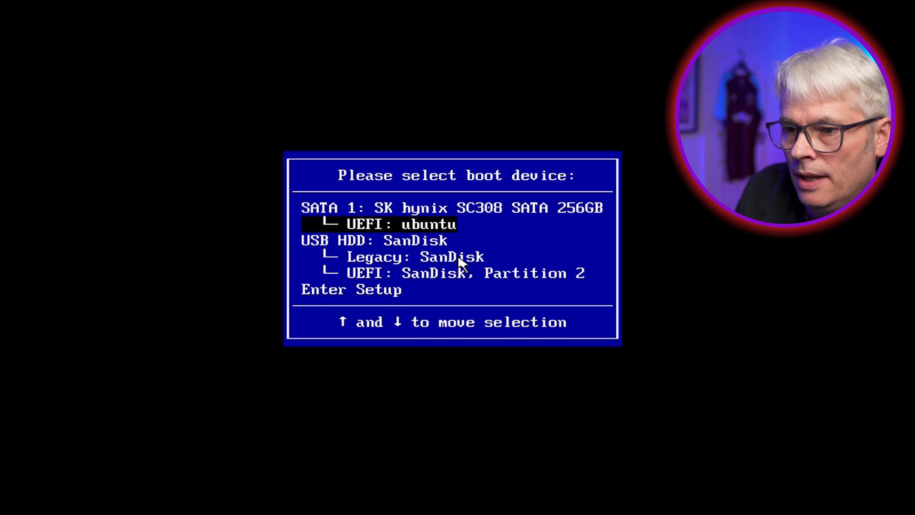
# Boot from 'UEFI: SanDisk, Partition 2' into Ventoy and select the linuxmint-21.3 ISO
pyautogui.press('Down')
pyautogui.press('Down')
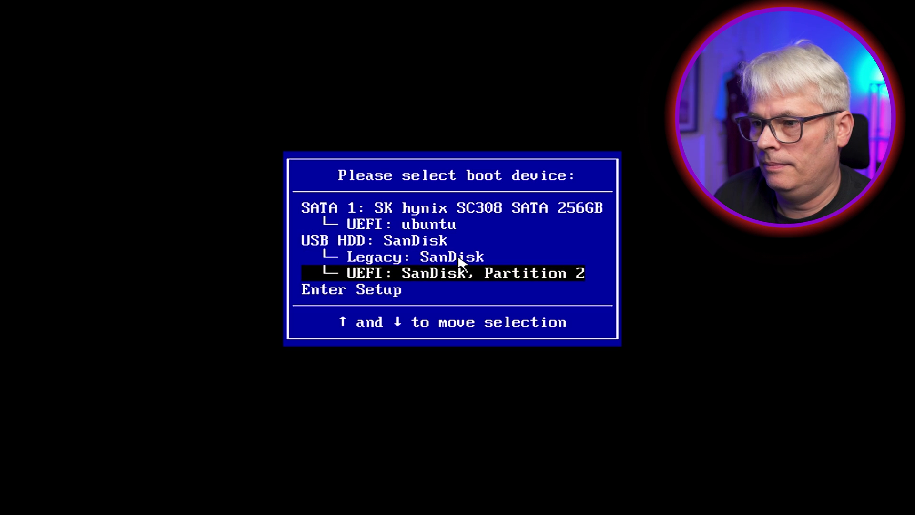
pyautogui.press('Return')
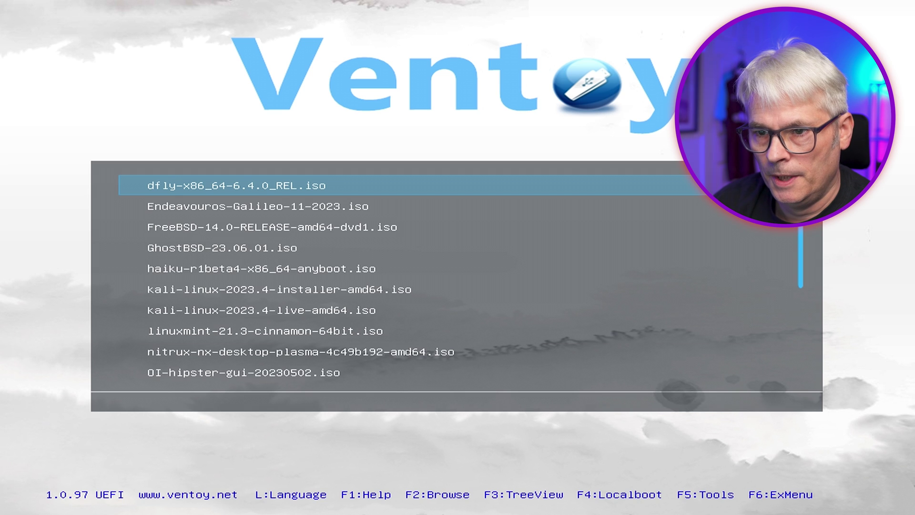
pyautogui.press('Down')
pyautogui.press('Down')
pyautogui.press('Down')
pyautogui.press('Down')
pyautogui.press('Down')
pyautogui.press('Down')
pyautogui.press('Down')
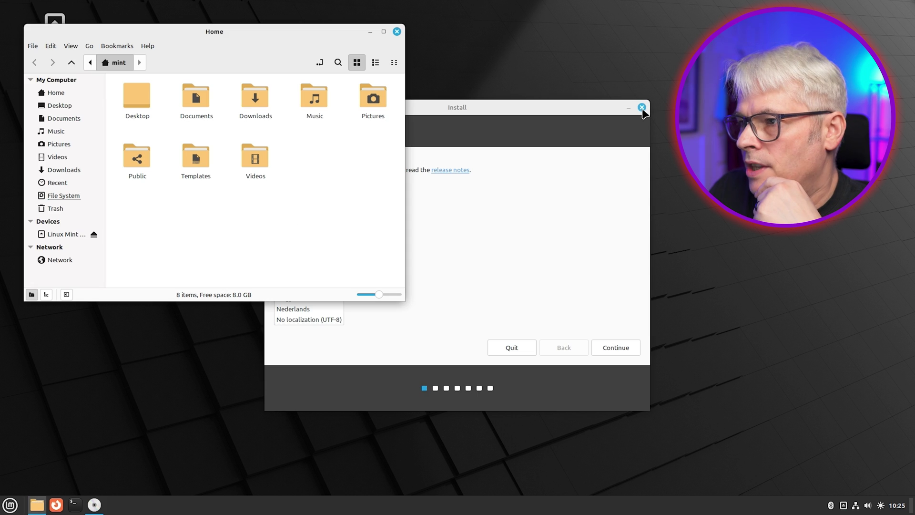
# Quit the Linux Mint installer and browse the Ventoy, Linux Mint 21.3 and 256 GB drives
pyautogui.click(641, 108)
pyautogui.click(527, 268)
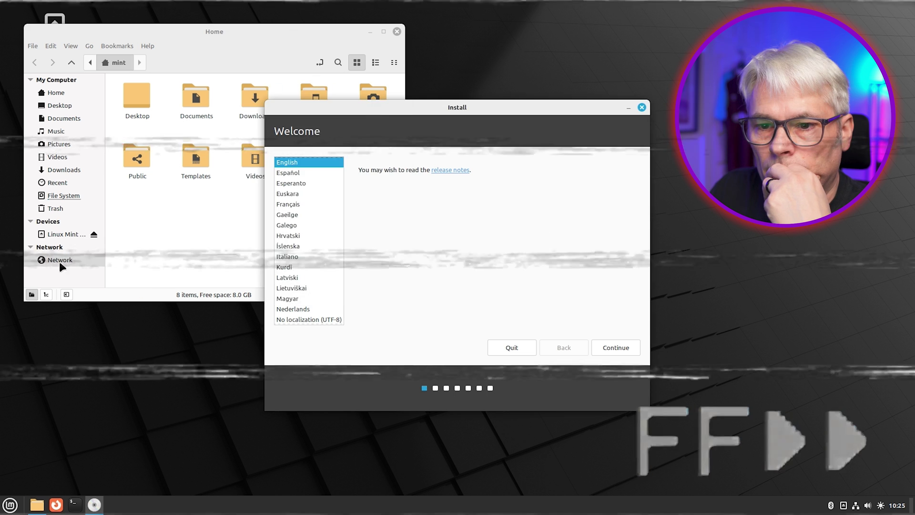
pyautogui.click(58, 273)
pyautogui.click(446, 287)
pyautogui.click(59, 260)
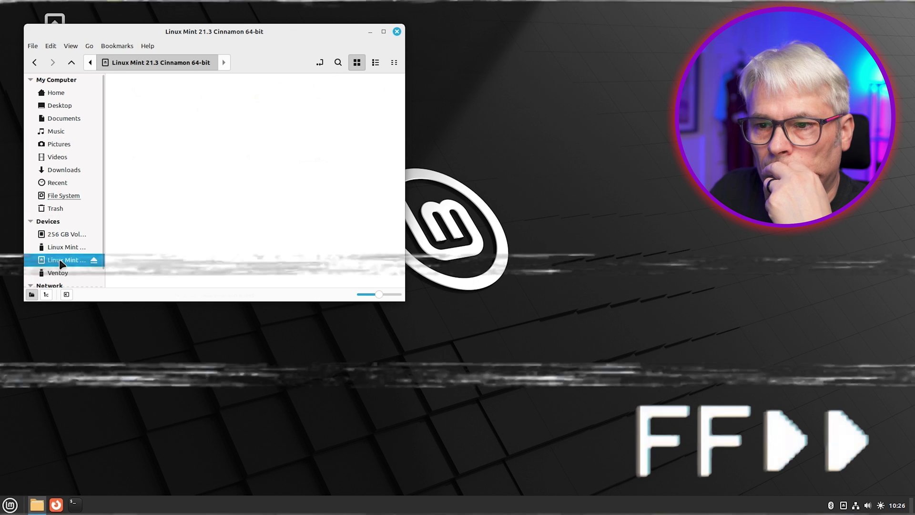
pyautogui.click(64, 235)
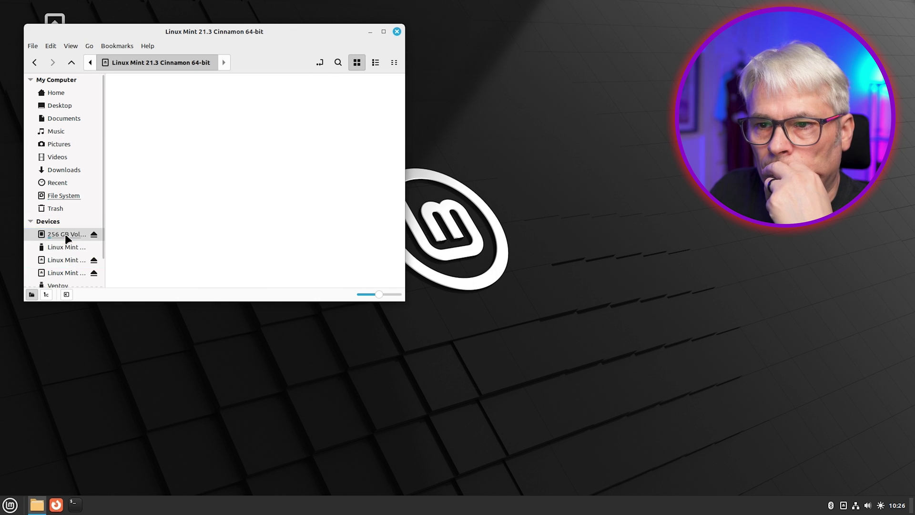
# Close the file manager and bring up the quit and shut-down options
pyautogui.click(400, 33)
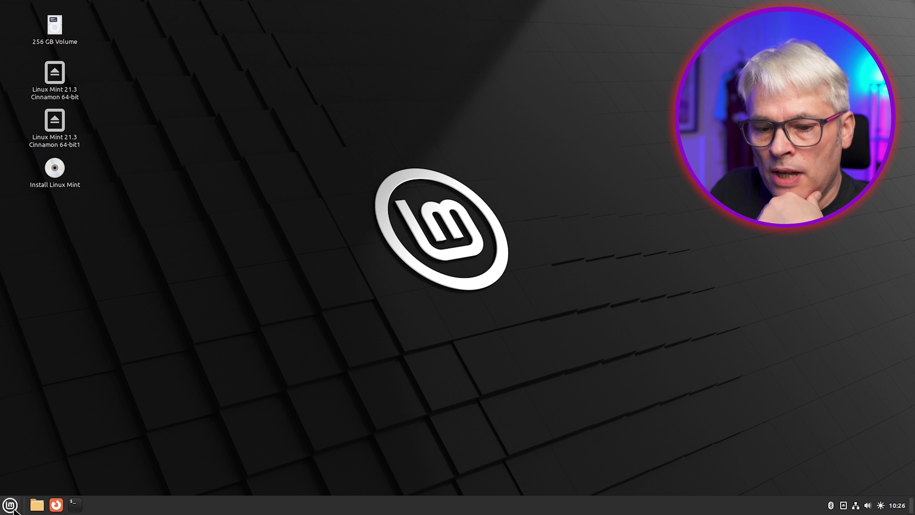
pyautogui.click(11, 506)
pyautogui.click(21, 473)
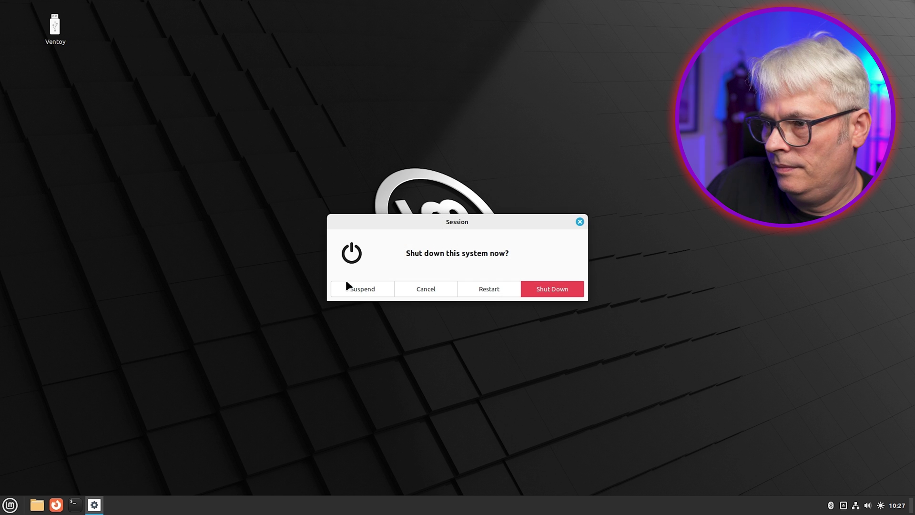
# Restart Linux Mint and select the SanDisk stick's UEFI partition in the boot menu
pyautogui.click(488, 289)
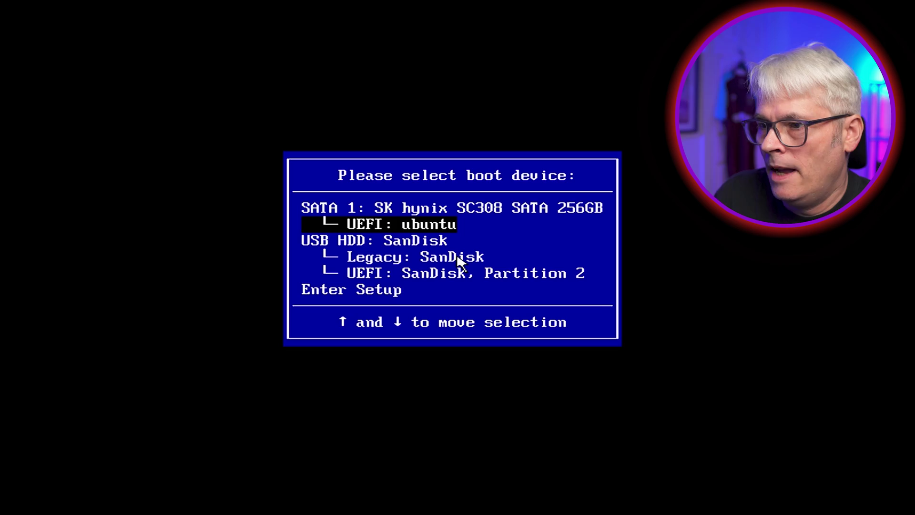
pyautogui.press('Down')
pyautogui.press('Down')
# Boot into Ventoy and browse the ISO list from dfly and EndeavourOS to Win11_22H2_English_x64v2.iso
pyautogui.press('Return')
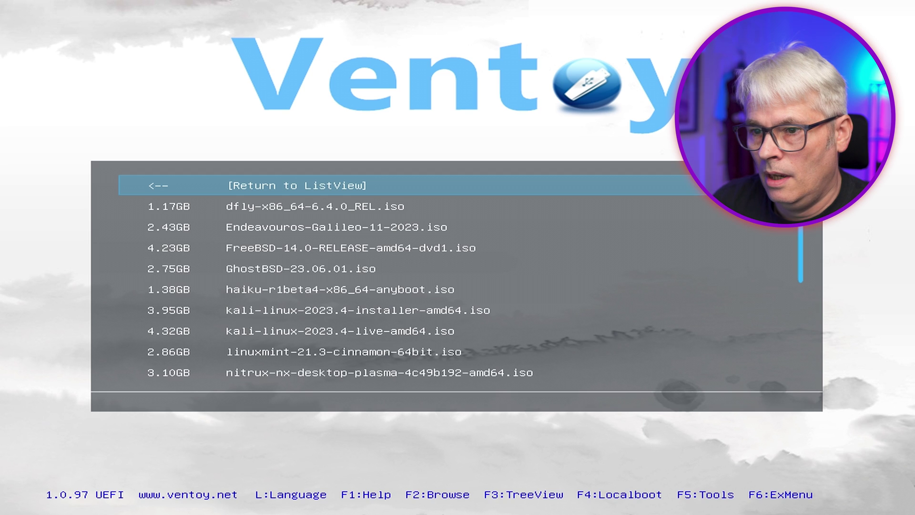
pyautogui.press('Down')
pyautogui.press('Down')
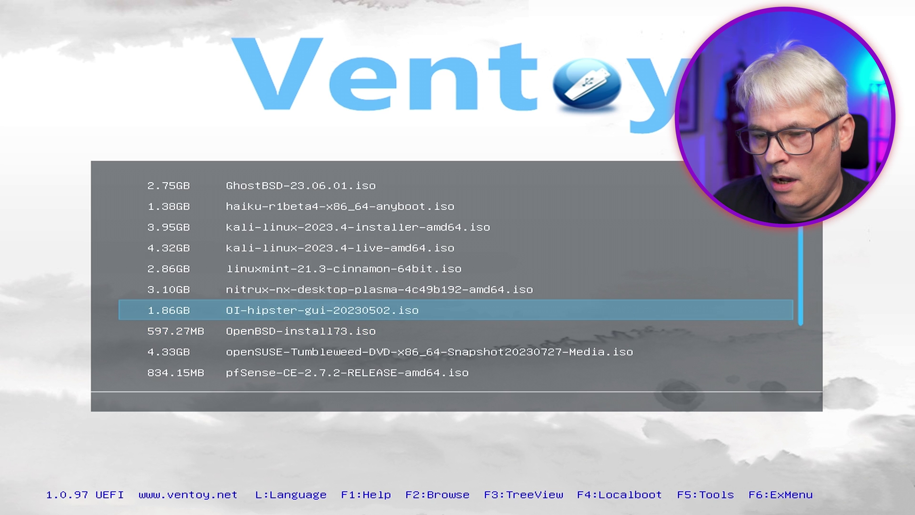
pyautogui.press('Down')
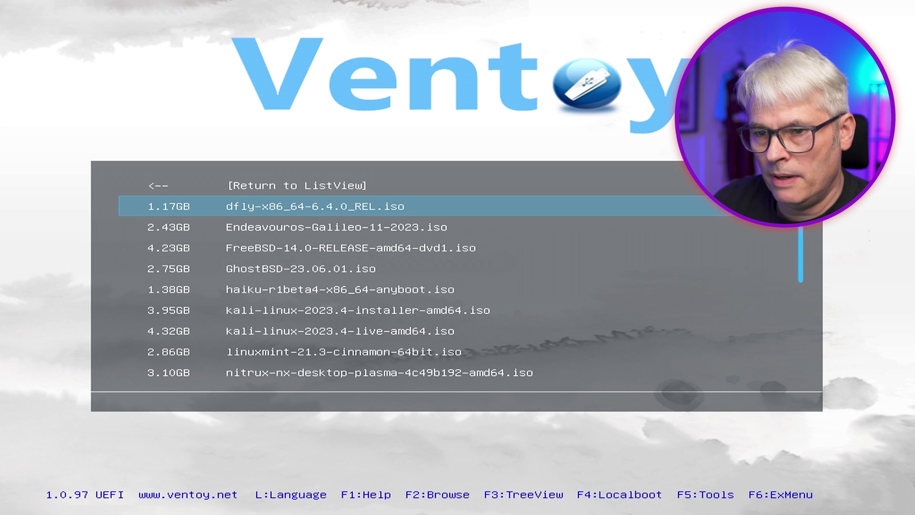
pyautogui.press('Down')
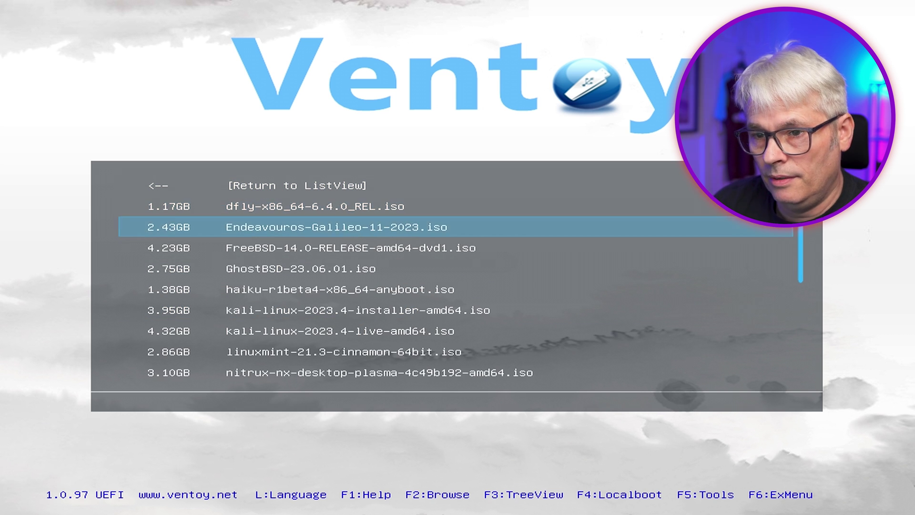
pyautogui.press('Down')
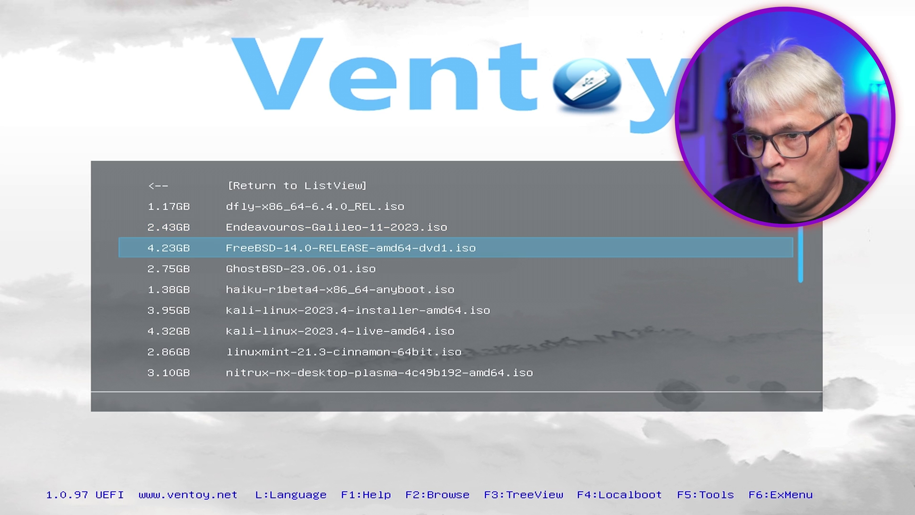
pyautogui.press('Down')
pyautogui.press('End')
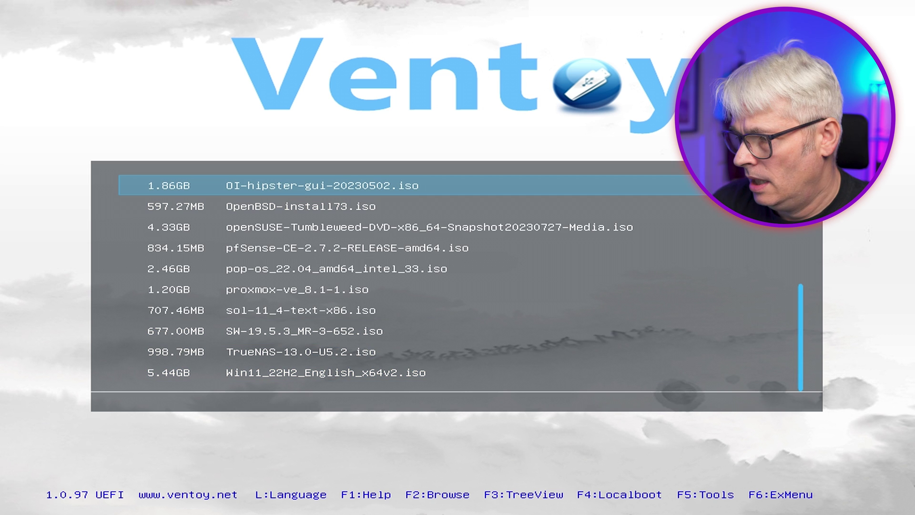
pyautogui.press('Up')
pyautogui.press('Up')
pyautogui.press('Up')
pyautogui.press('Up')
pyautogui.press('Up')
pyautogui.press('Up')
pyautogui.press('Up')
pyautogui.press('Up')
pyautogui.press('Up')
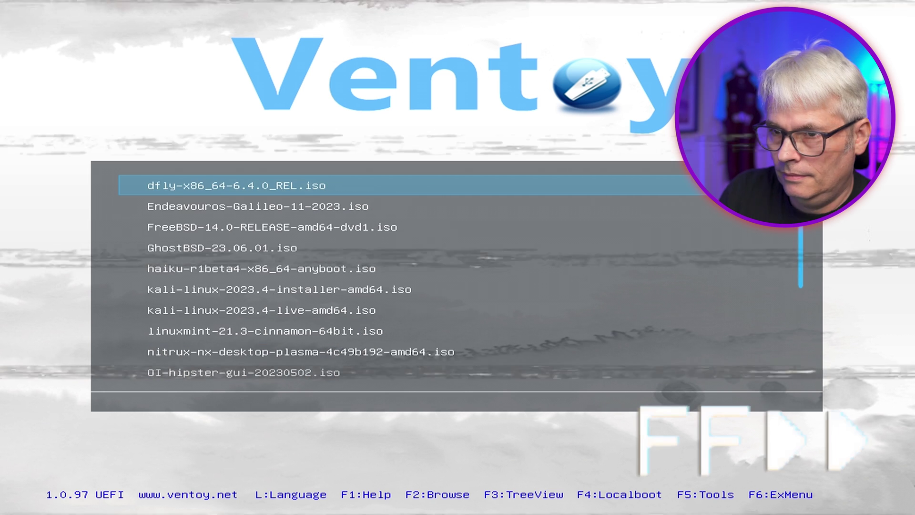
# Switch Ventoy to GRUB2 mode with F4 and move to the last entry, Win11_22H2_English_x64v2.iso
pyautogui.press('F4')
pyautogui.press('Return')
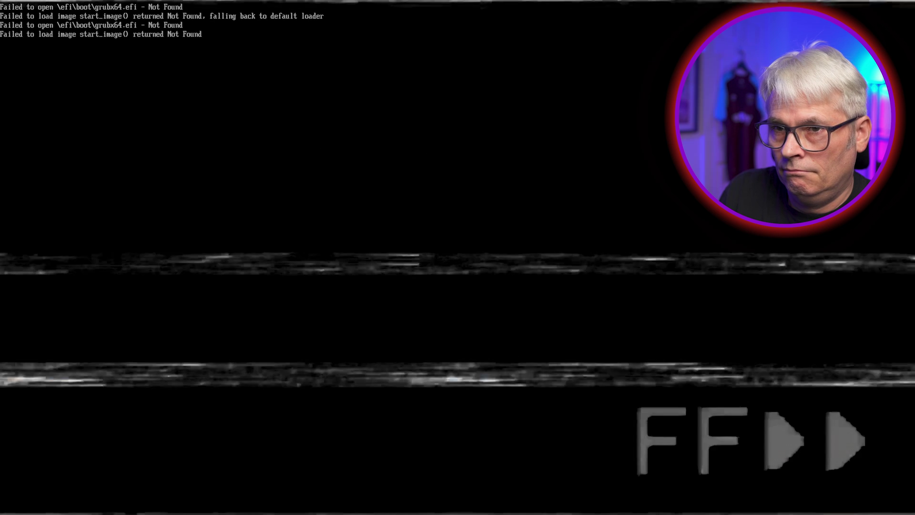
pyautogui.press('Down')
pyautogui.press('Down')
pyautogui.press('Down')
pyautogui.press('Return')
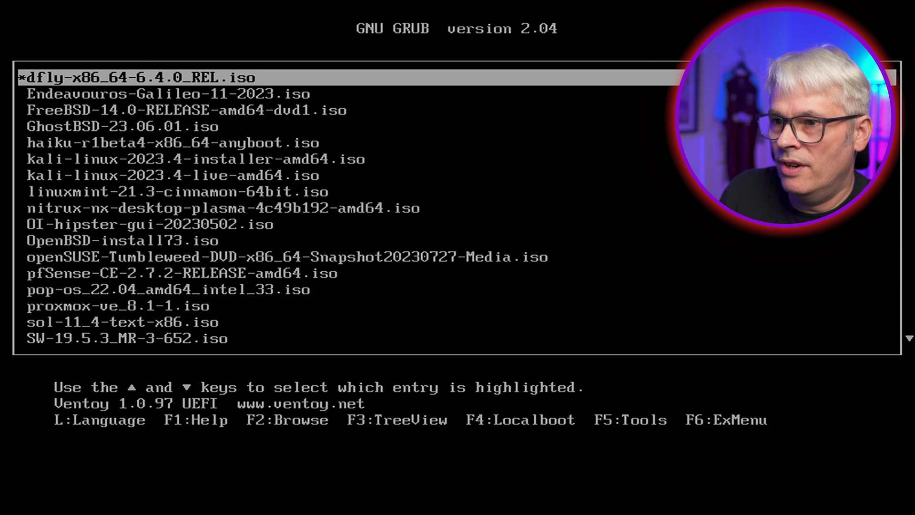
pyautogui.press('Down')
pyautogui.press('Down')
pyautogui.press('Down')
pyautogui.press('Down')
pyautogui.press('Down')
pyautogui.press('Down')
pyautogui.press('Down')
pyautogui.press('Down')
pyautogui.press('Down')
pyautogui.press('Down')
pyautogui.press('Down')
pyautogui.press('Down')
pyautogui.press('Down')
pyautogui.press('Down')
pyautogui.press('Down')
pyautogui.press('Down')
pyautogui.press('Down')
pyautogui.press('Down')
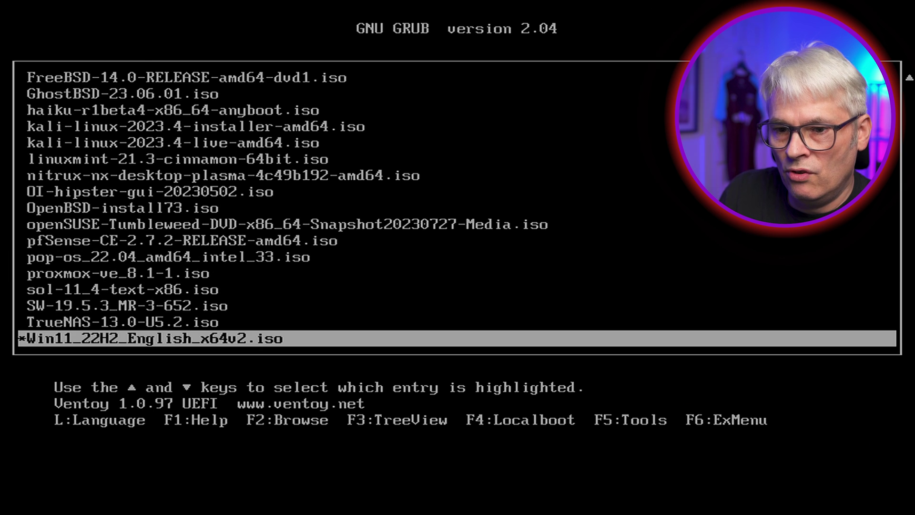